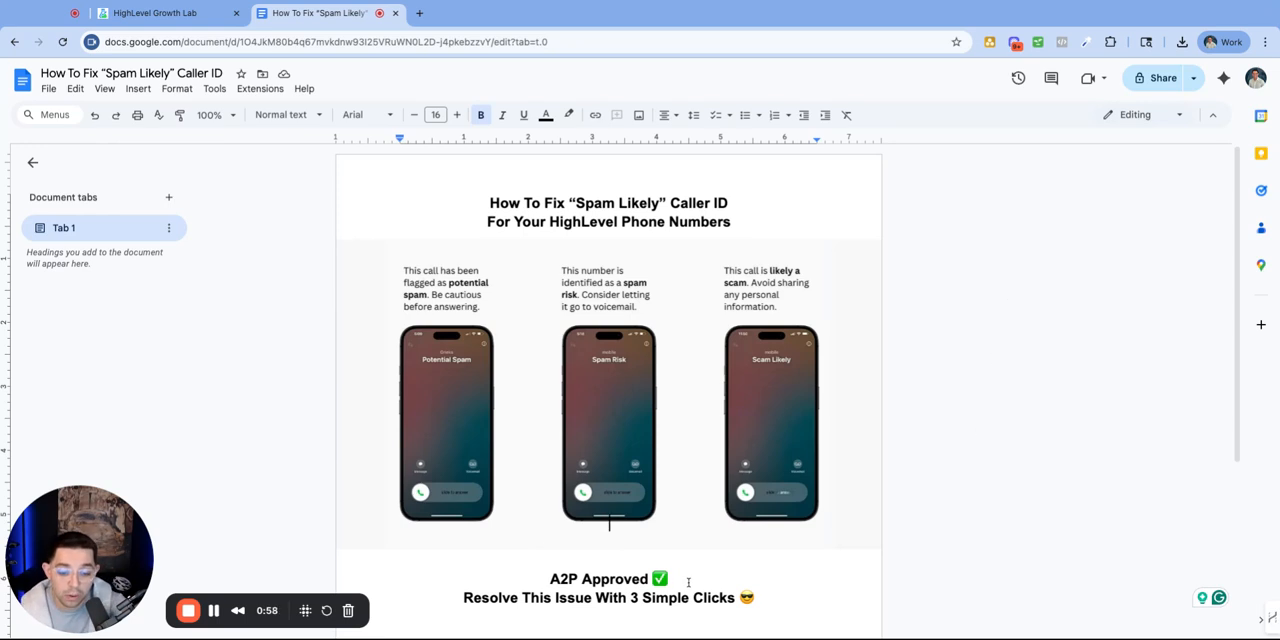
# Step: Switch to the HighLevel Growth Lab account and open its phone number settings
pyautogui.tripleClick(684, 579)
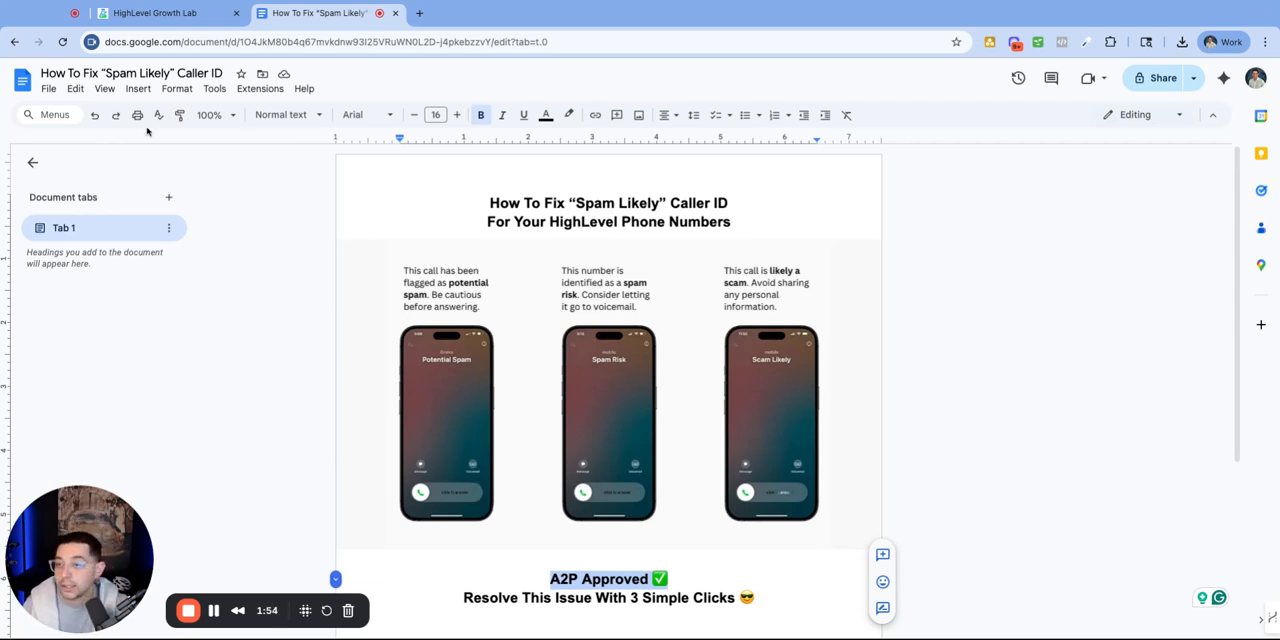
pyautogui.click(175, 15)
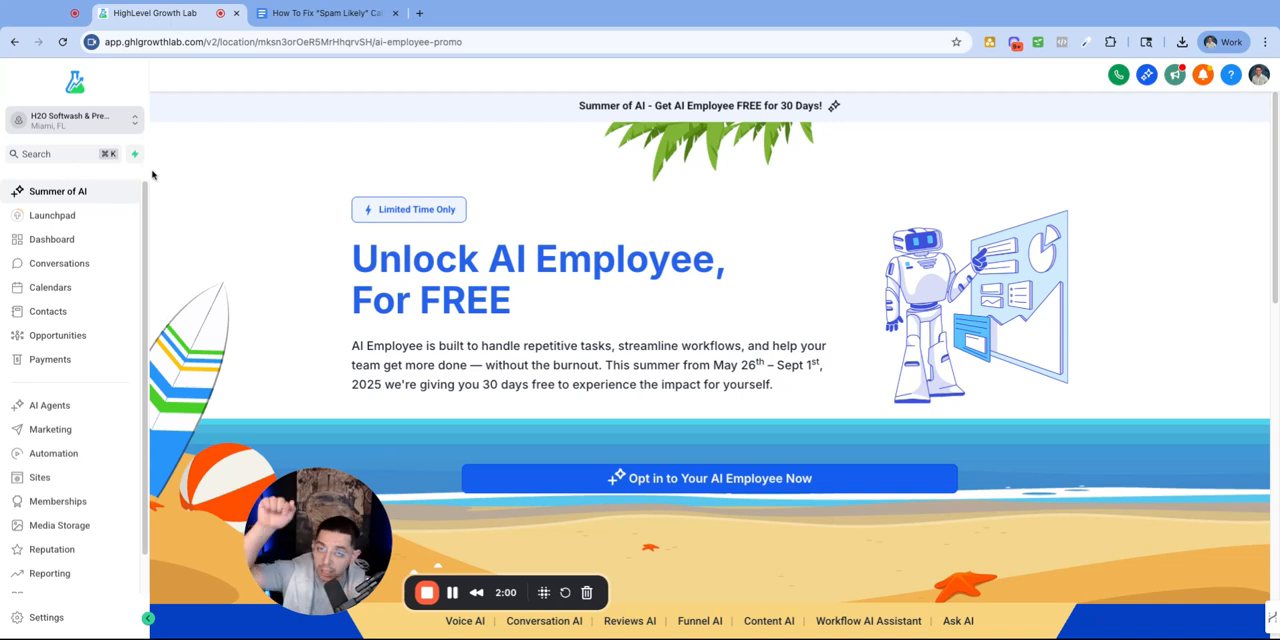
pyautogui.click(46, 618)
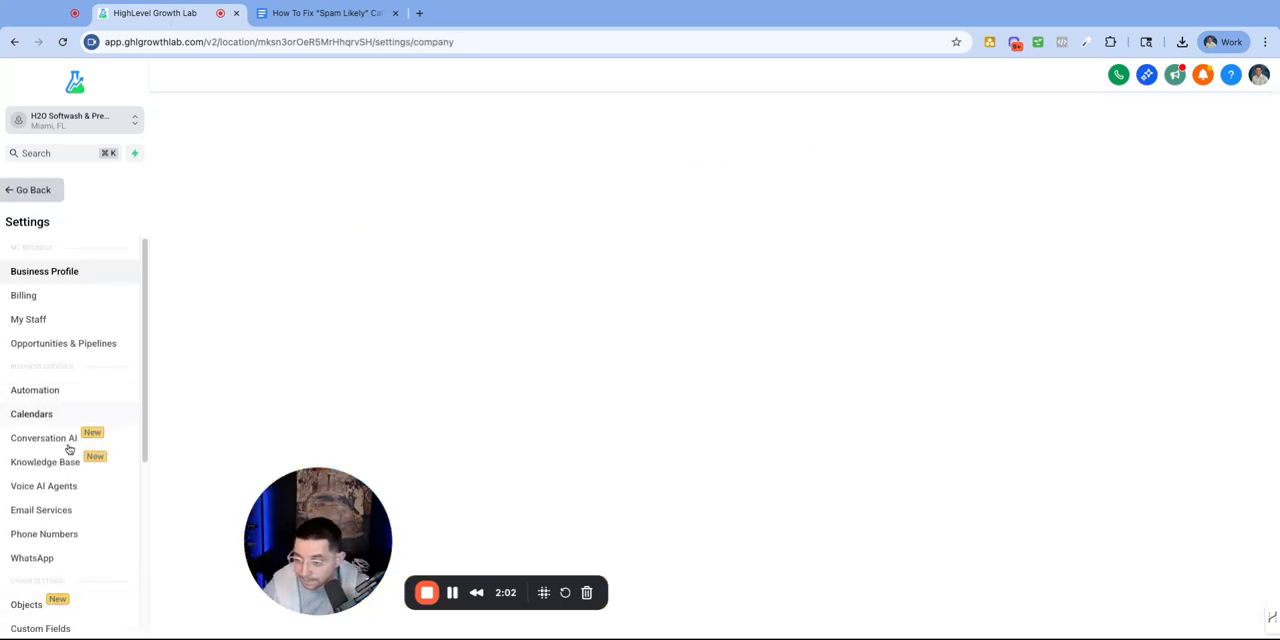
pyautogui.click(57, 533)
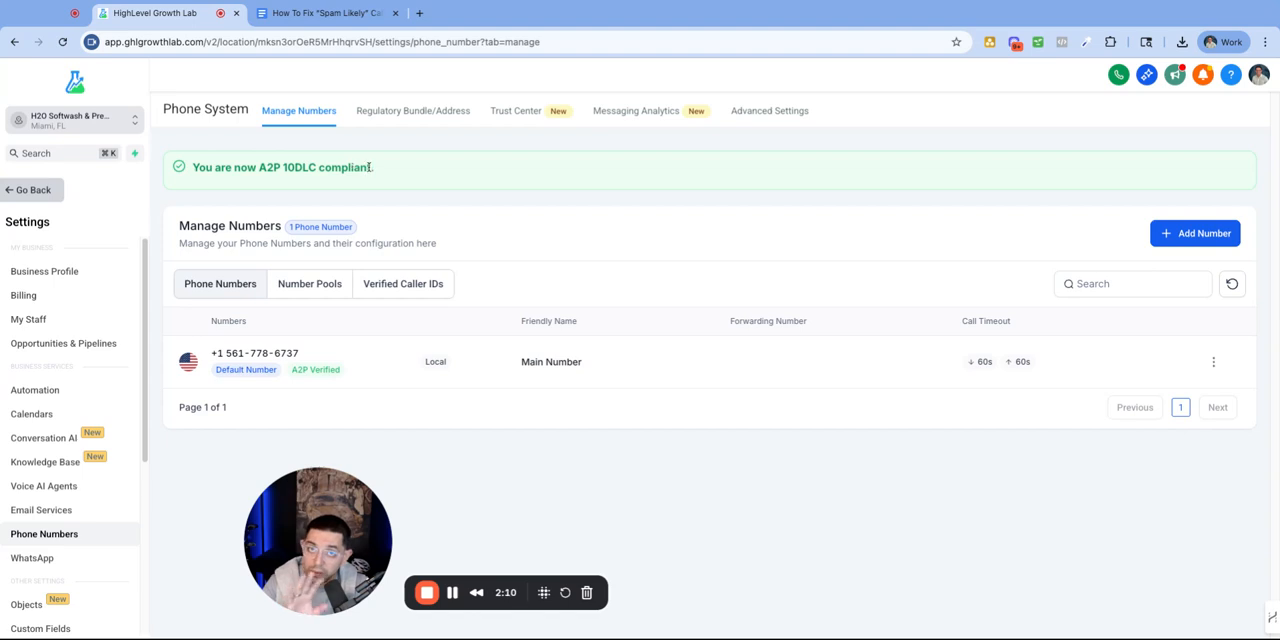
# Step: Check the A2P 10DLC compliance notice and the A2P label on the main phone number
pyautogui.tripleClick(404, 170)
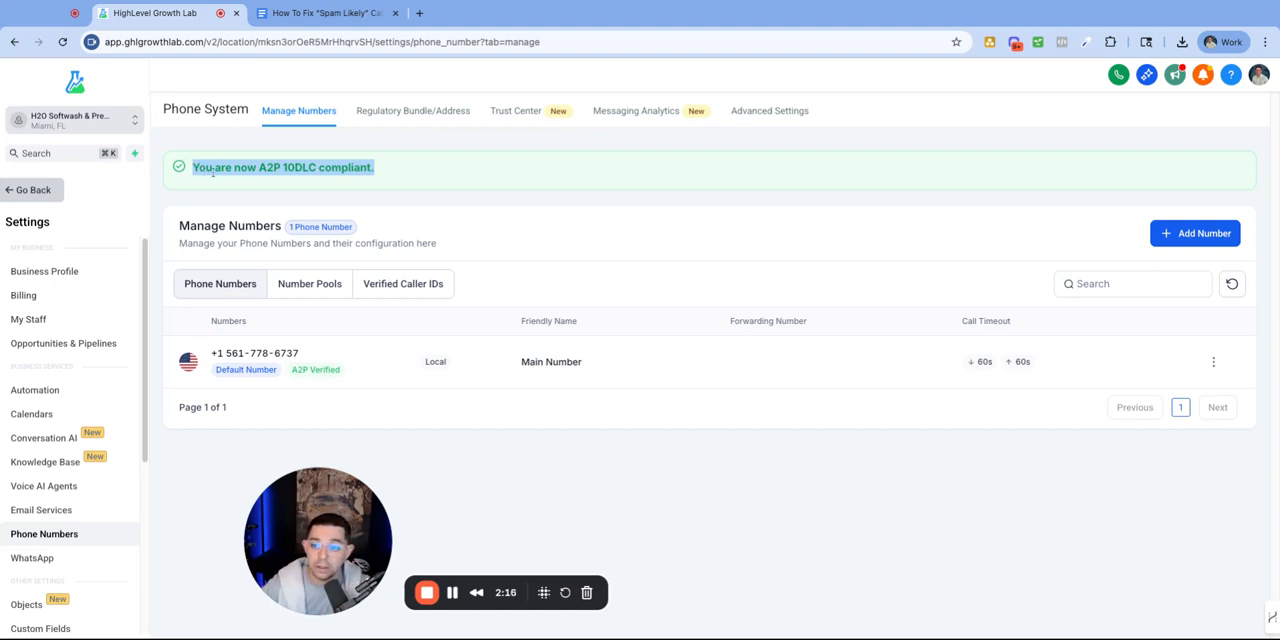
pyautogui.tripleClick(357, 370)
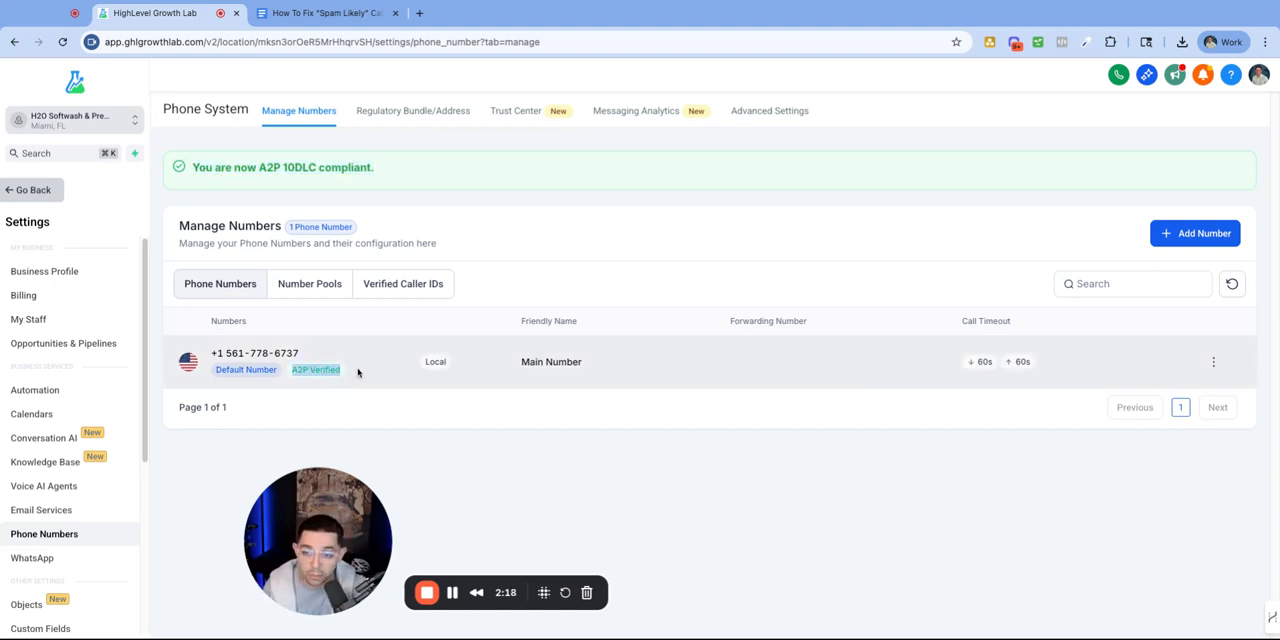
pyautogui.click(328, 404)
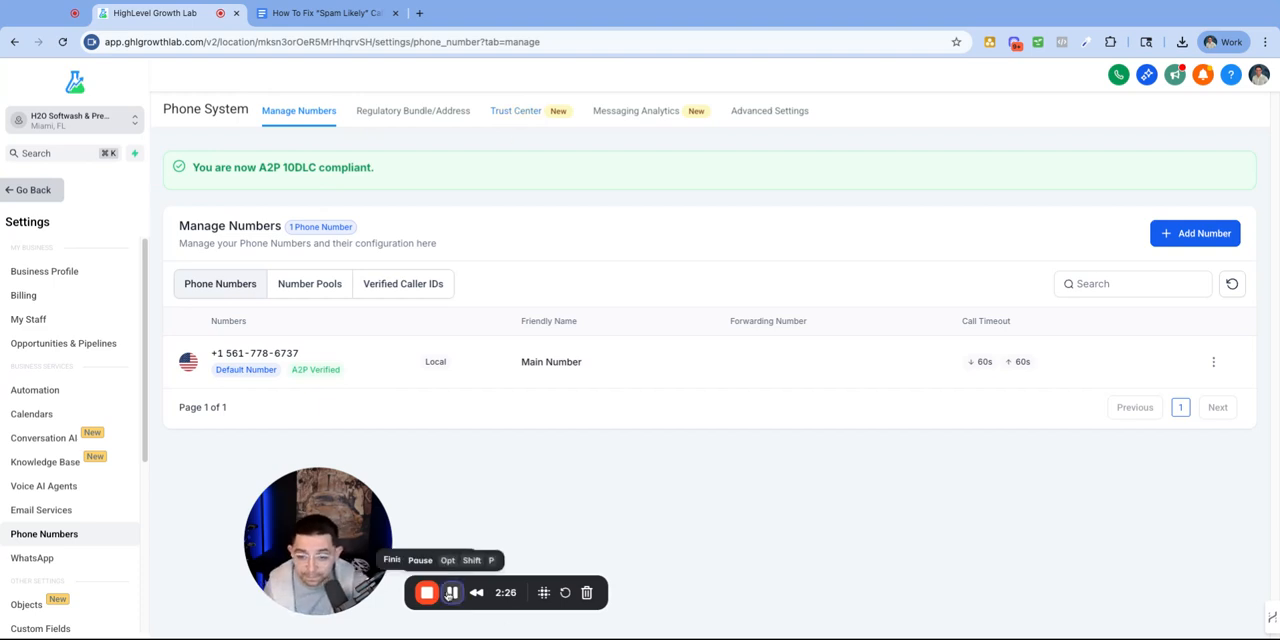
# Step: Go to the Trust Center and check the Shaken/STIR (Voice) registration status
pyautogui.click(517, 113)
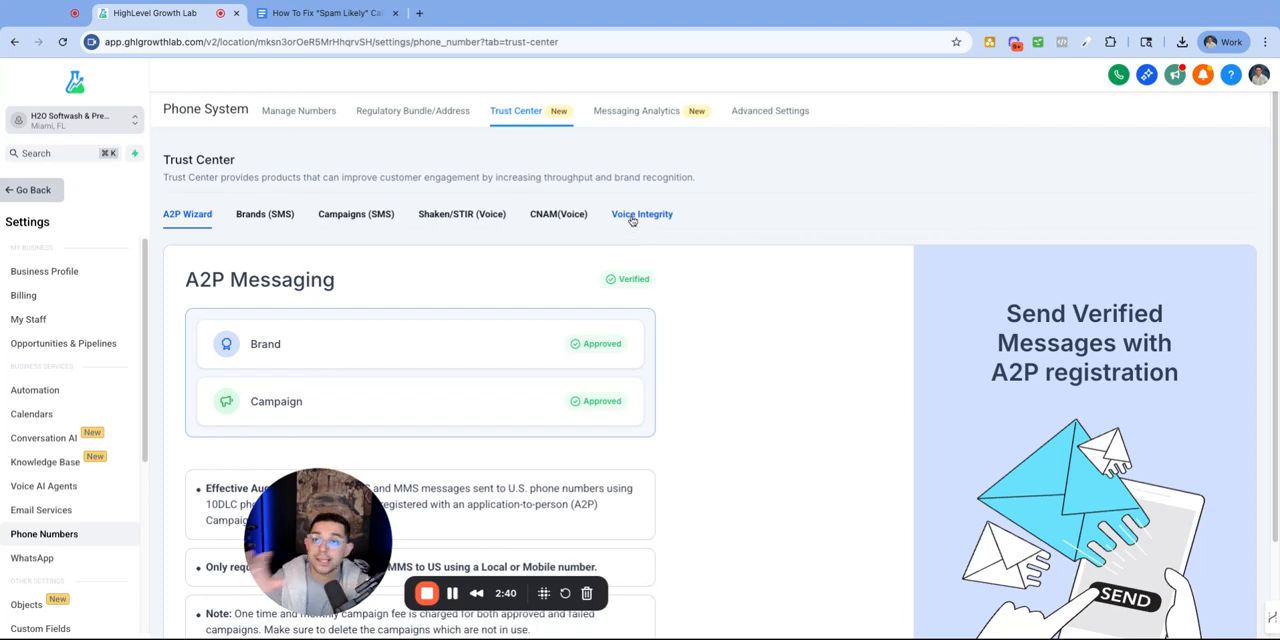
pyautogui.click(330, 13)
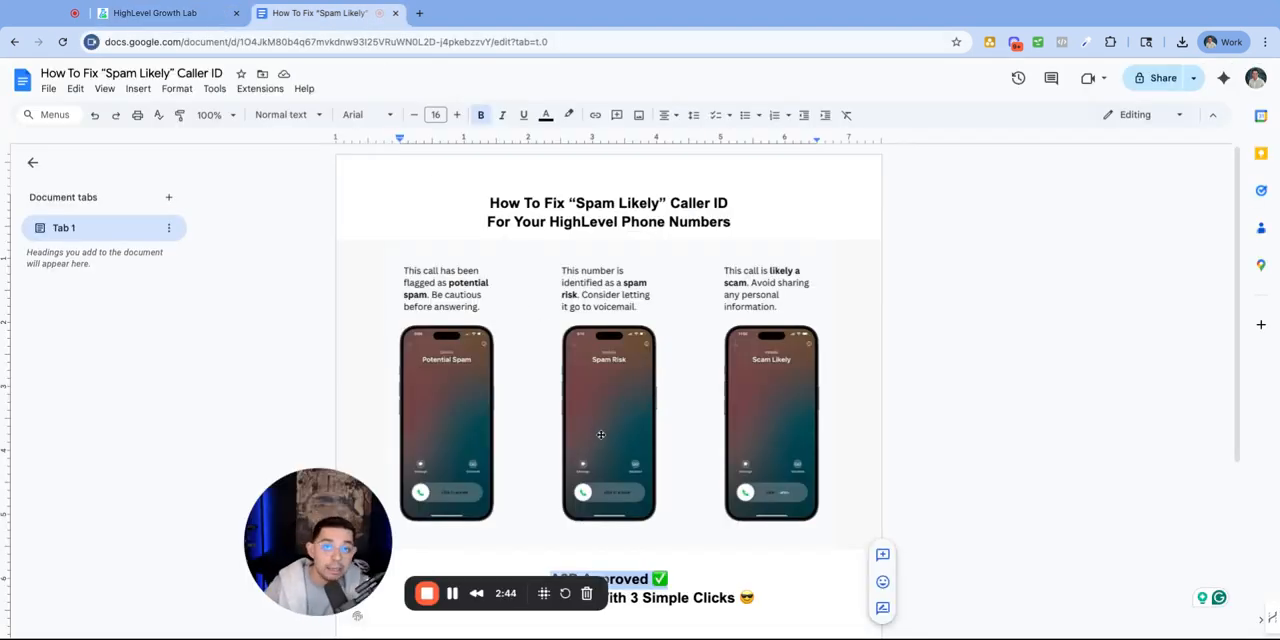
pyautogui.click(145, 13)
pyautogui.moveTo(349, 495); pyautogui.dragTo(161, 486)
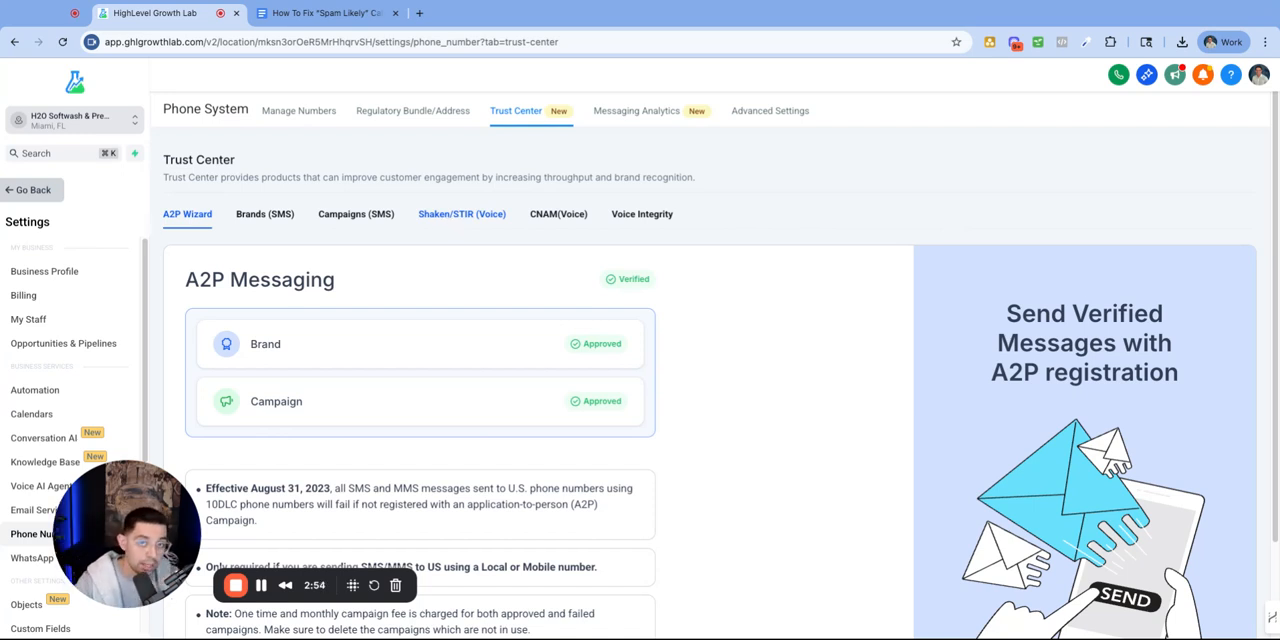
pyautogui.click(465, 215)
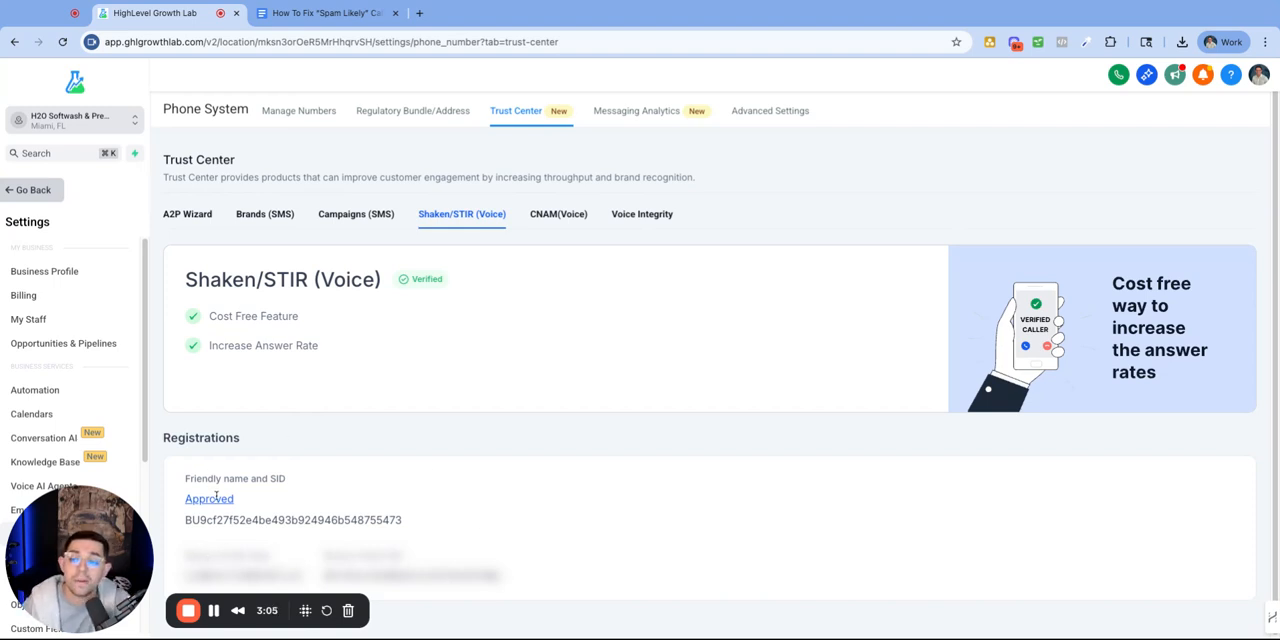
pyautogui.doubleClick(410, 284)
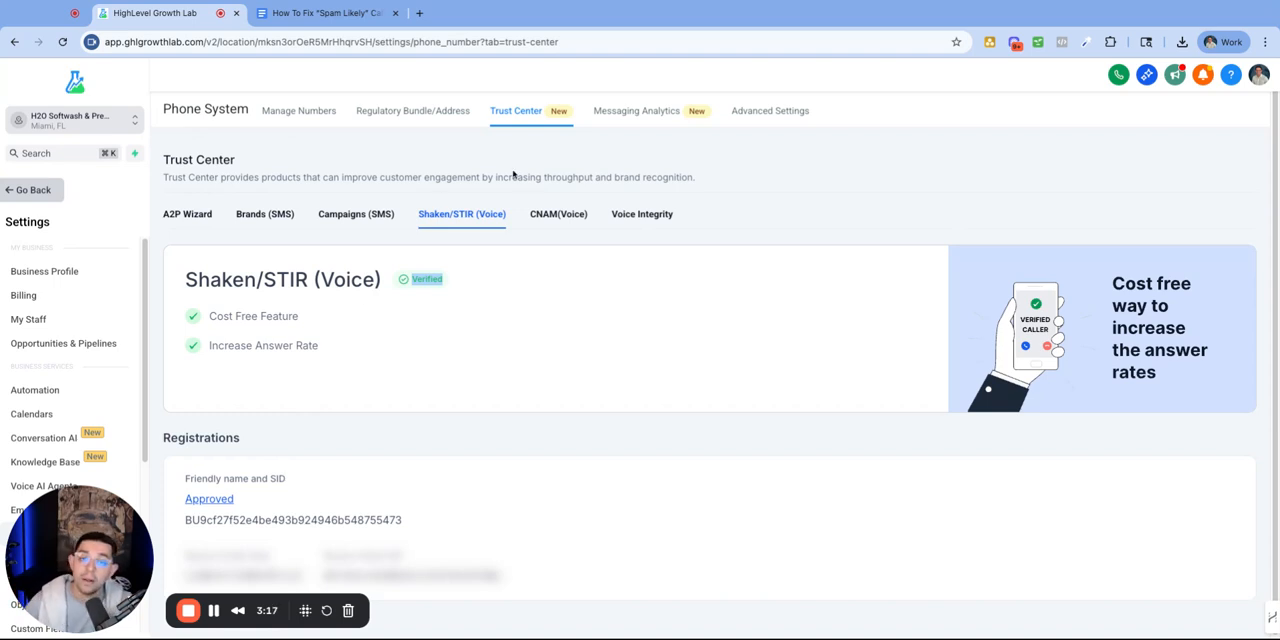
# Step: Start a CNAM (Voice) registration and set its display name to H2O Softwash
pyautogui.click(544, 218)
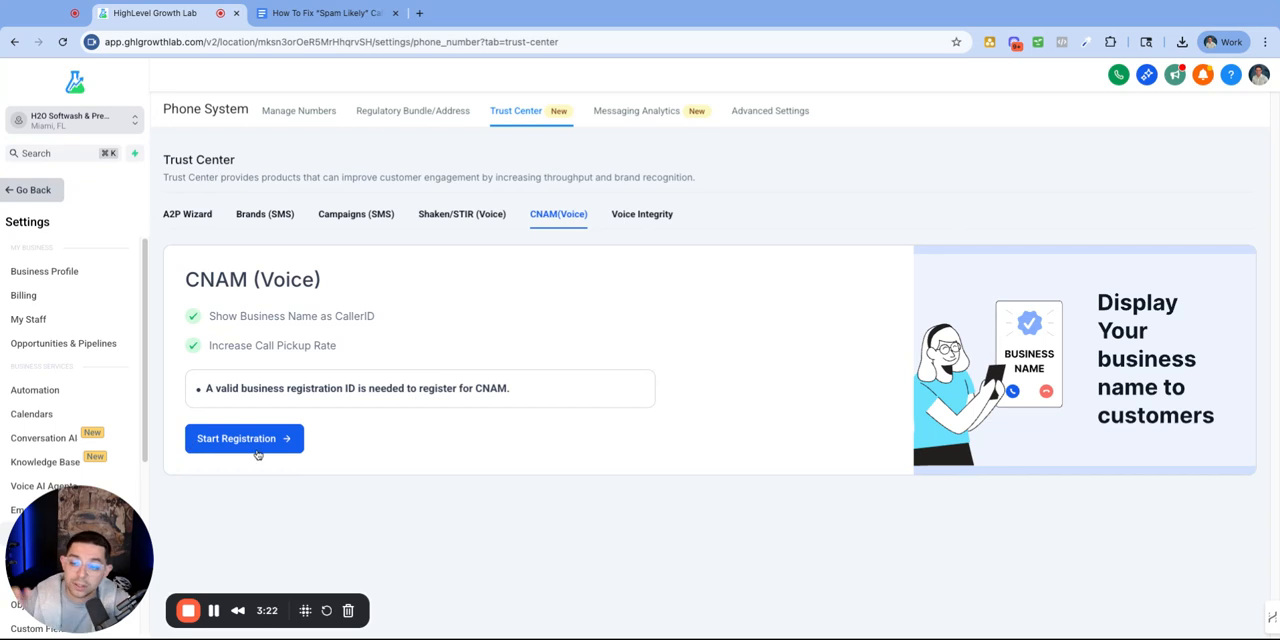
pyautogui.click(258, 441)
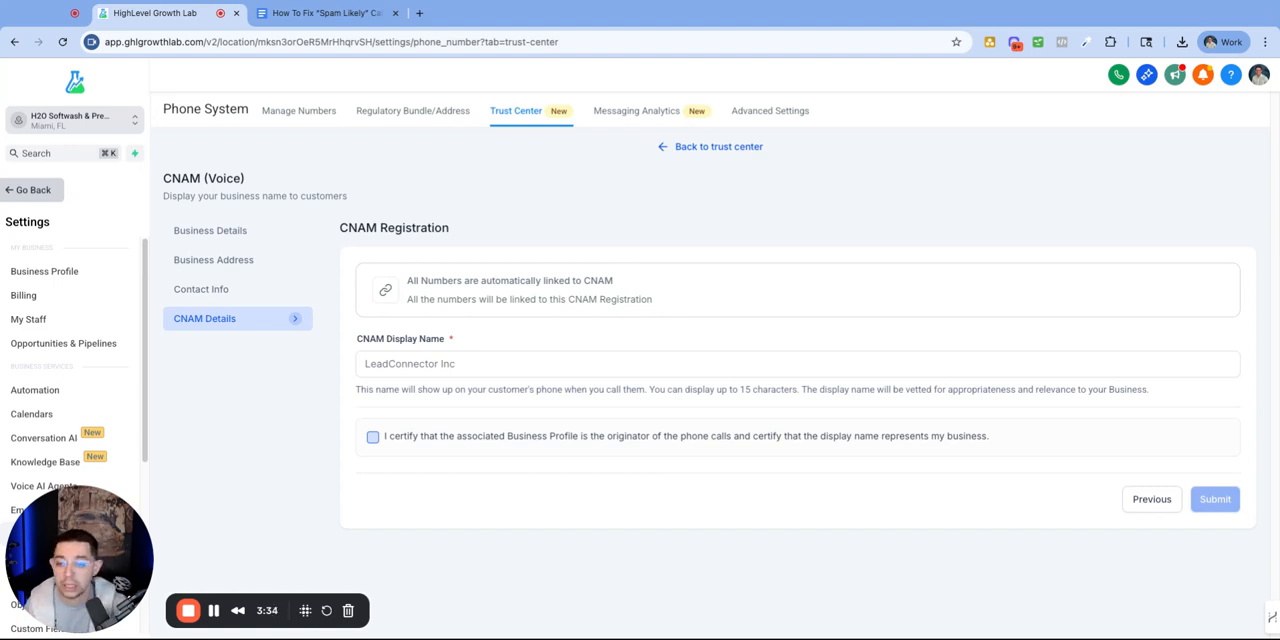
pyautogui.click(468, 363)
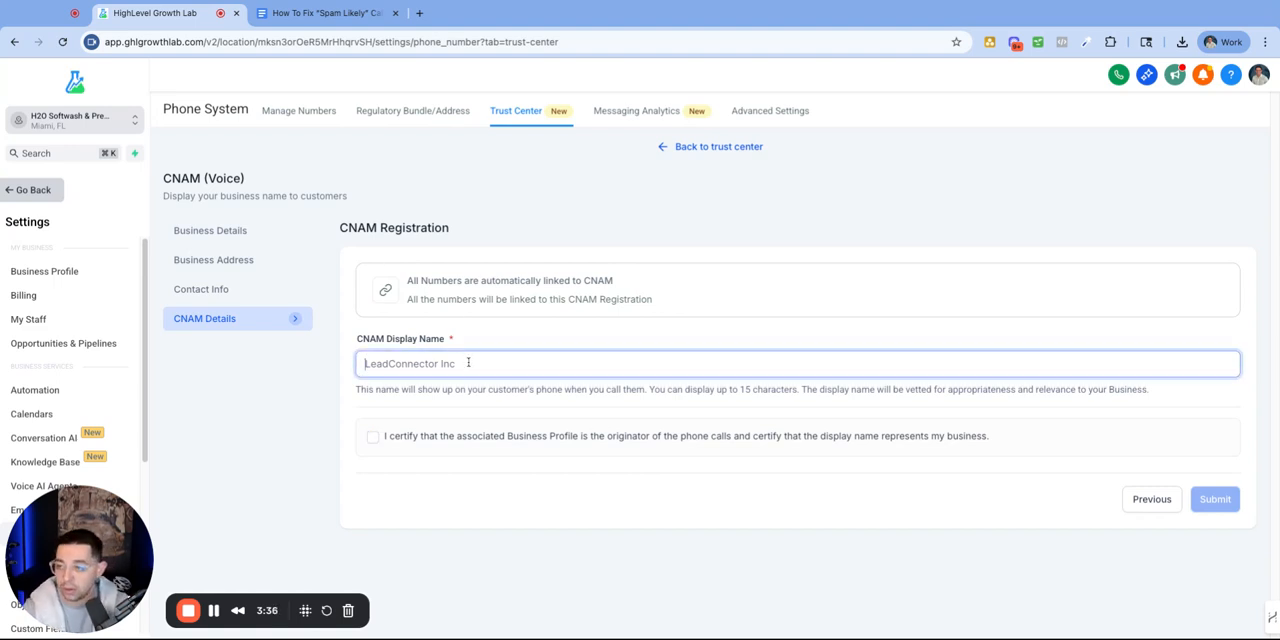
pyautogui.write('H2O')
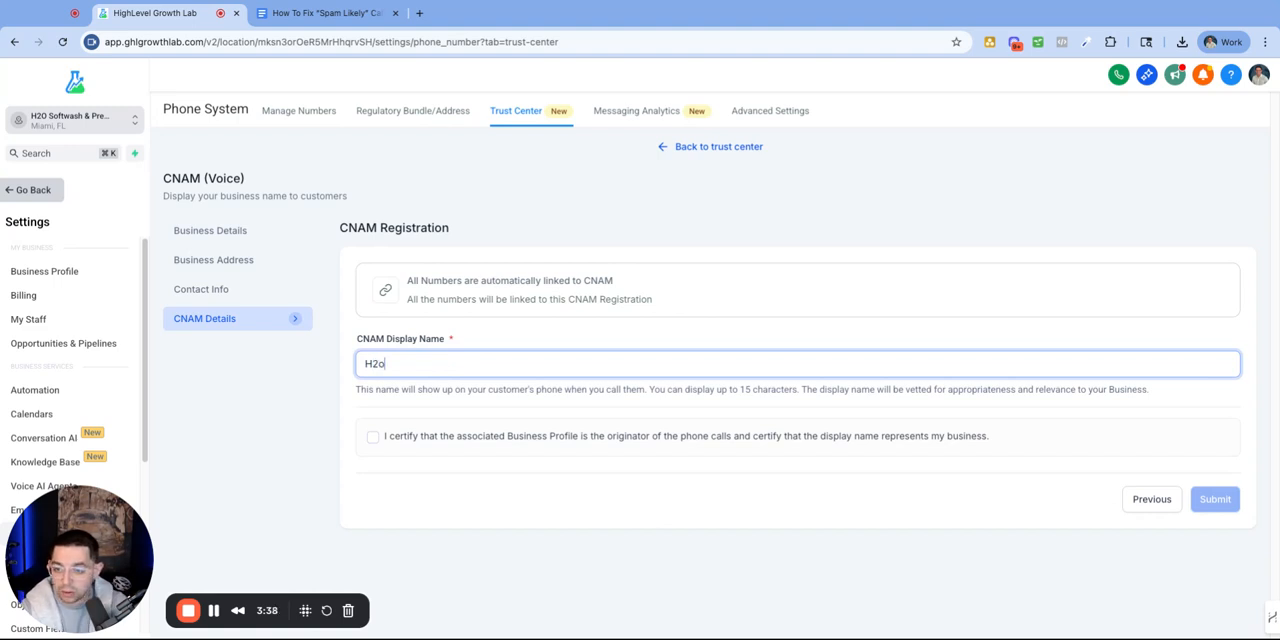
pyautogui.press('BackSpace')
pyautogui.write('O Soft')
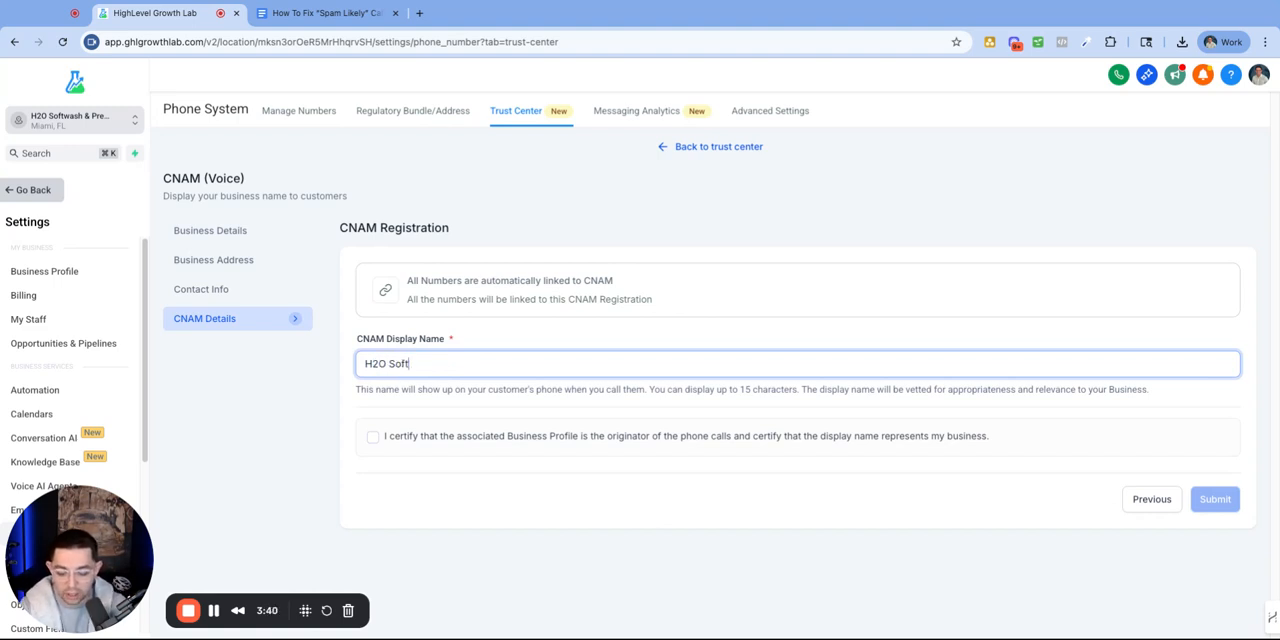
pyautogui.write('washhhhhhhhhhhhh')
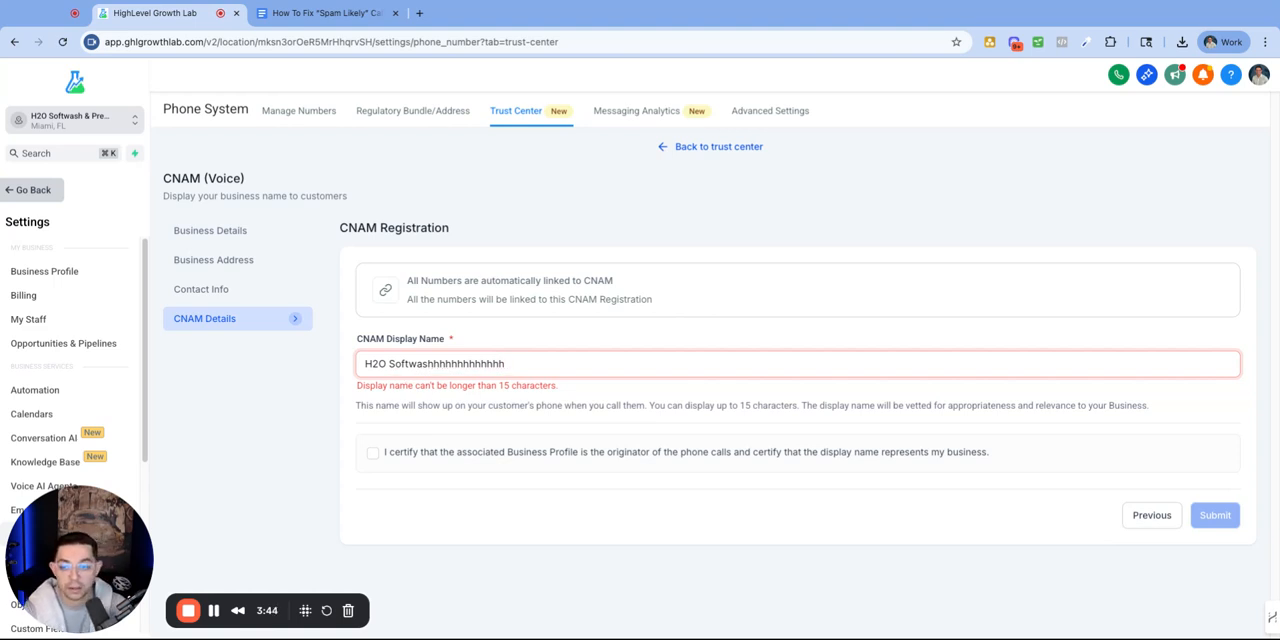
pyautogui.press('BackSpace')
pyautogui.press('BackSpace')
pyautogui.press('BackSpace')
pyautogui.press('BackSpace')
pyautogui.press('BackSpace')
pyautogui.press('BackSpace')
pyautogui.press('BackSpace')
pyautogui.press('BackSpace')
pyautogui.press('BackSpace')
pyautogui.press('BackSpace')
pyautogui.press('BackSpace')
pyautogui.press('BackSpace')
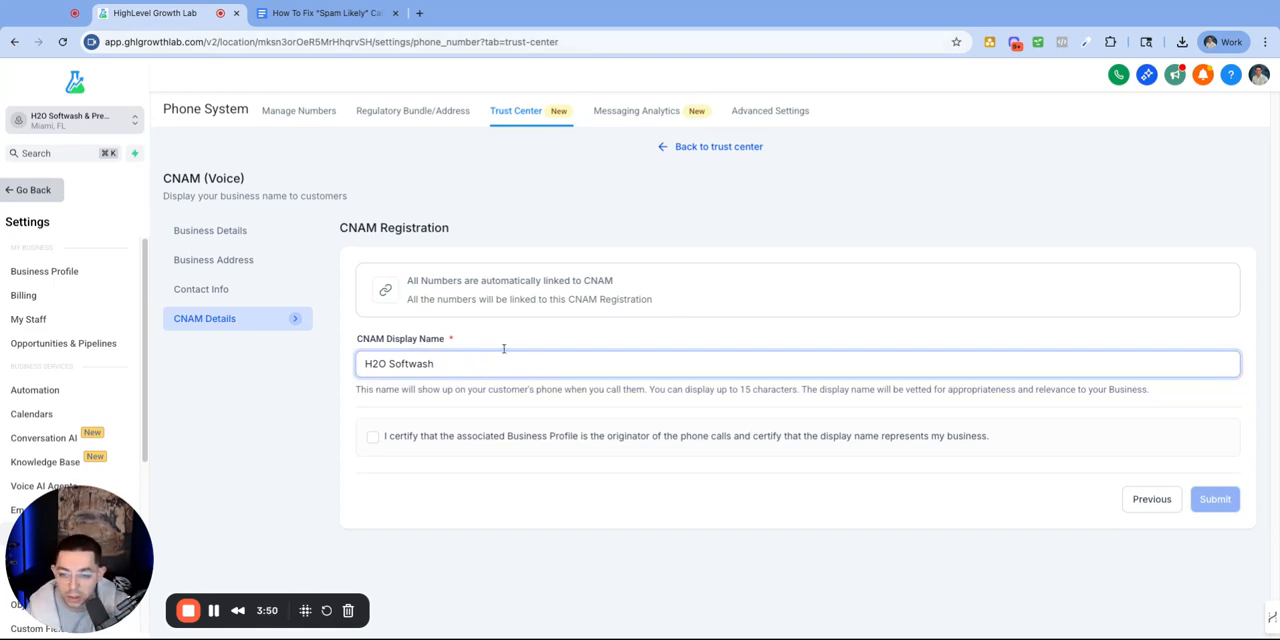
# Step: Certify that the business profile originates the calls and submit the CNAM registration
pyautogui.click(374, 440)
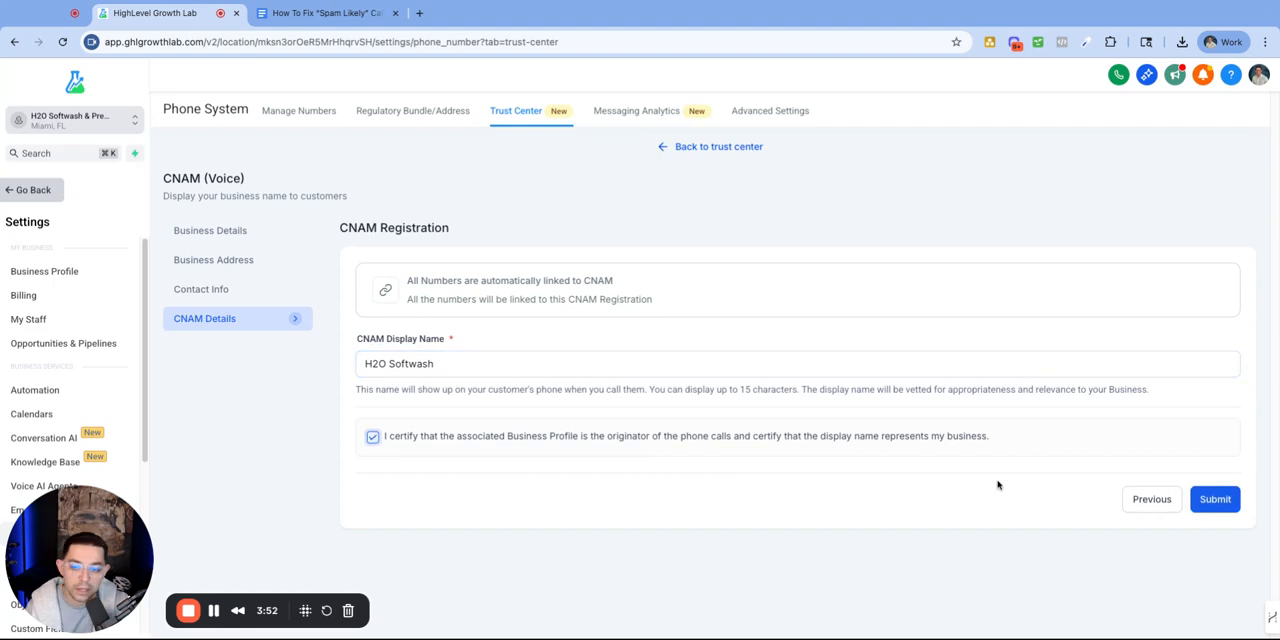
pyautogui.click(1217, 499)
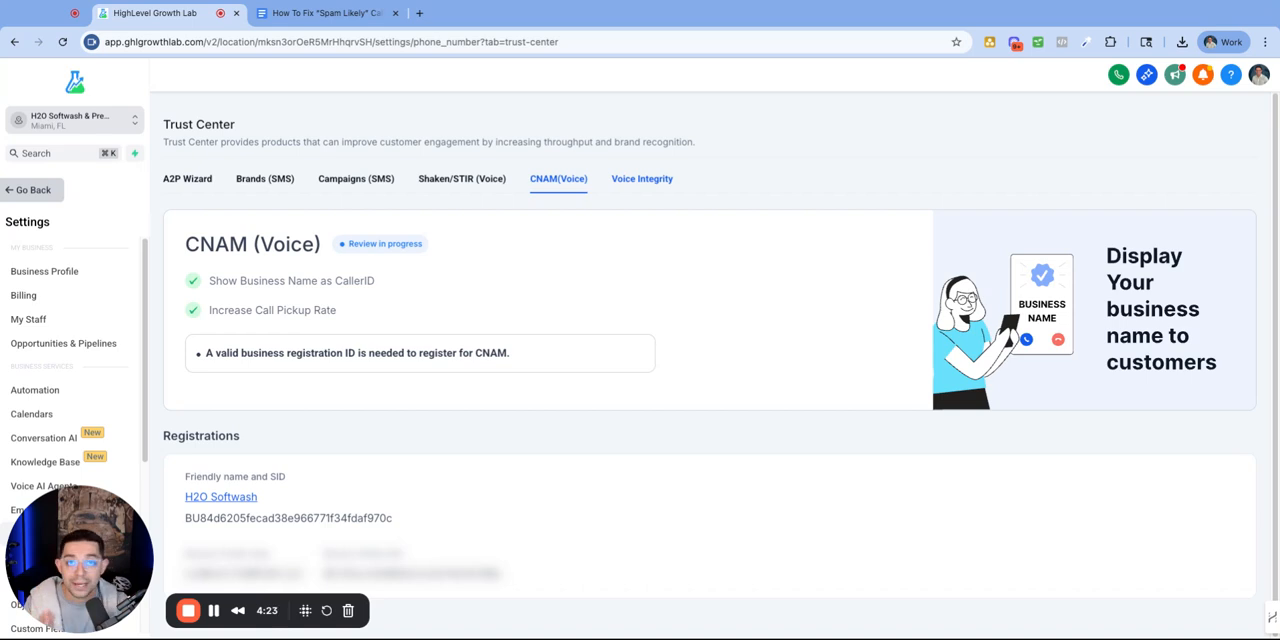
# Step: Open the Voice Integrity registration details and set the use case to Customer Support
pyautogui.click(642, 178)
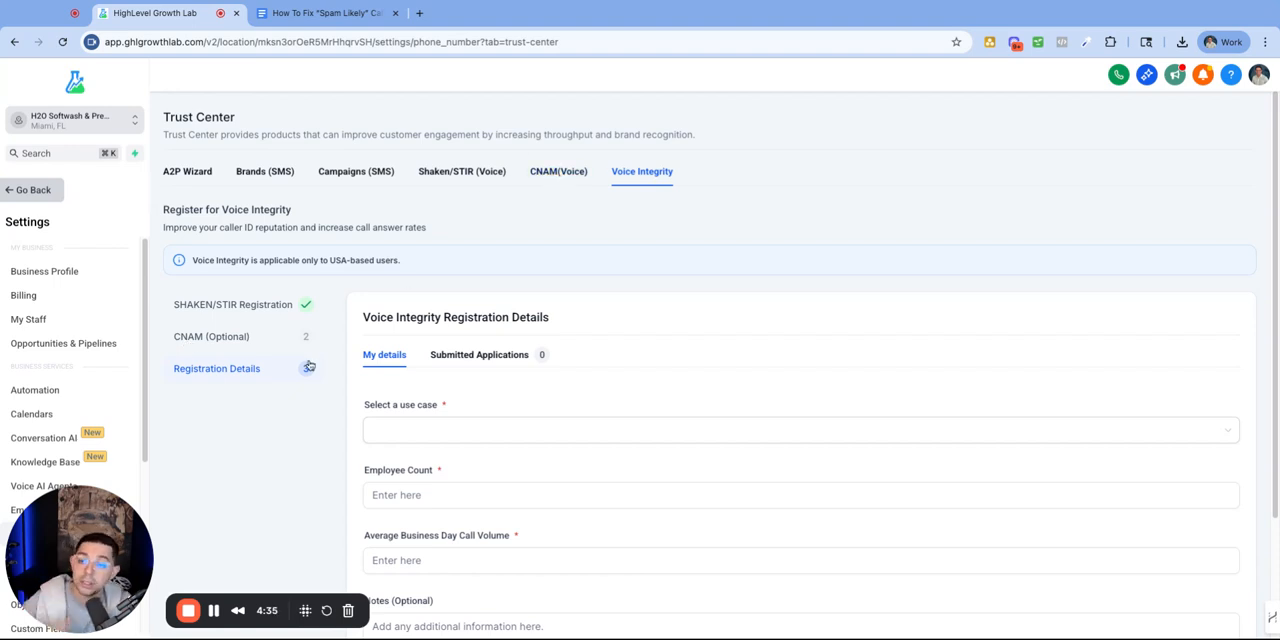
pyautogui.scroll(-1, 559, 293)
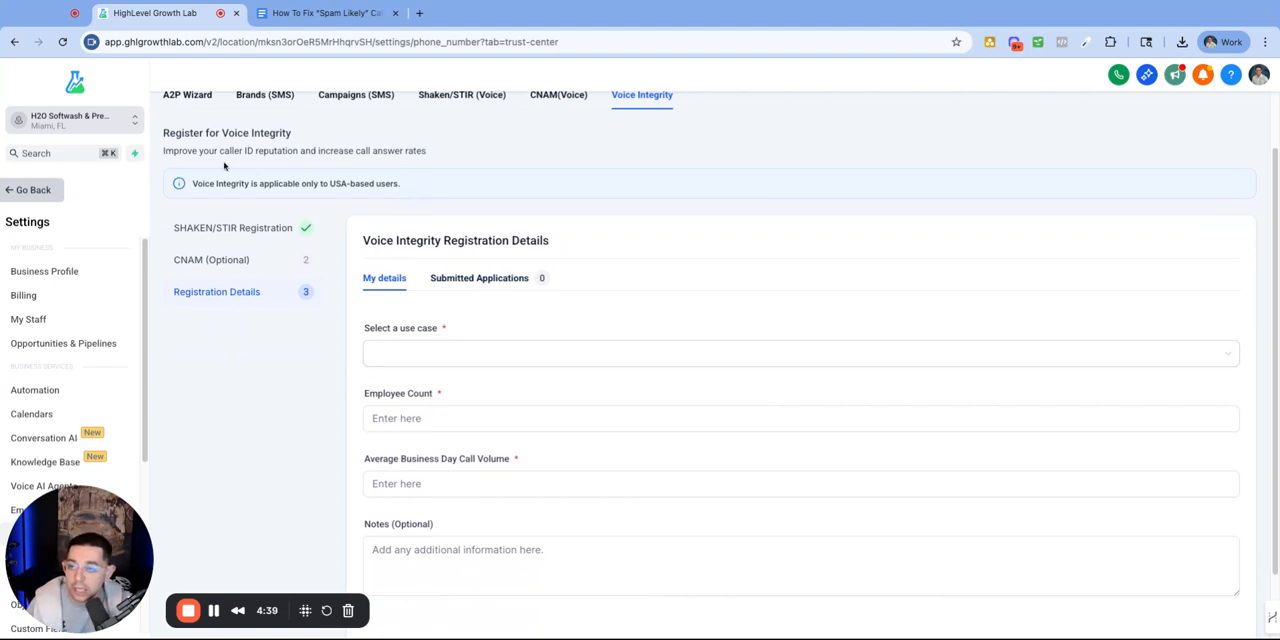
pyautogui.moveTo(217, 153); pyautogui.dragTo(377, 152)
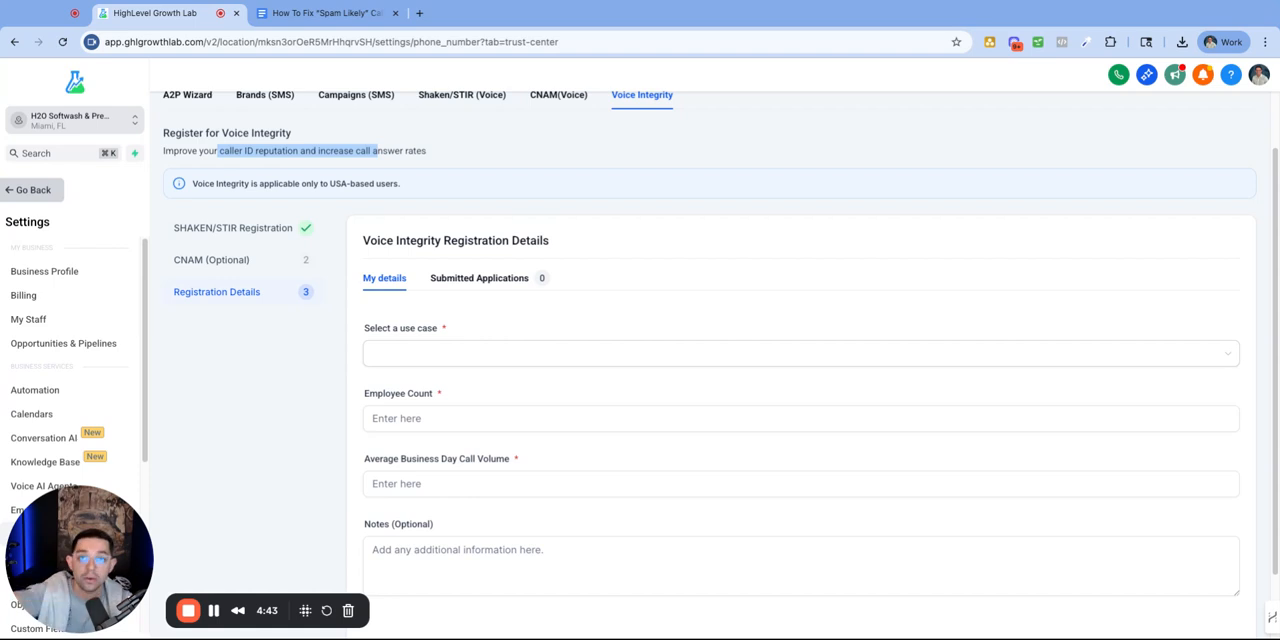
pyautogui.scroll(-1, 428, 336)
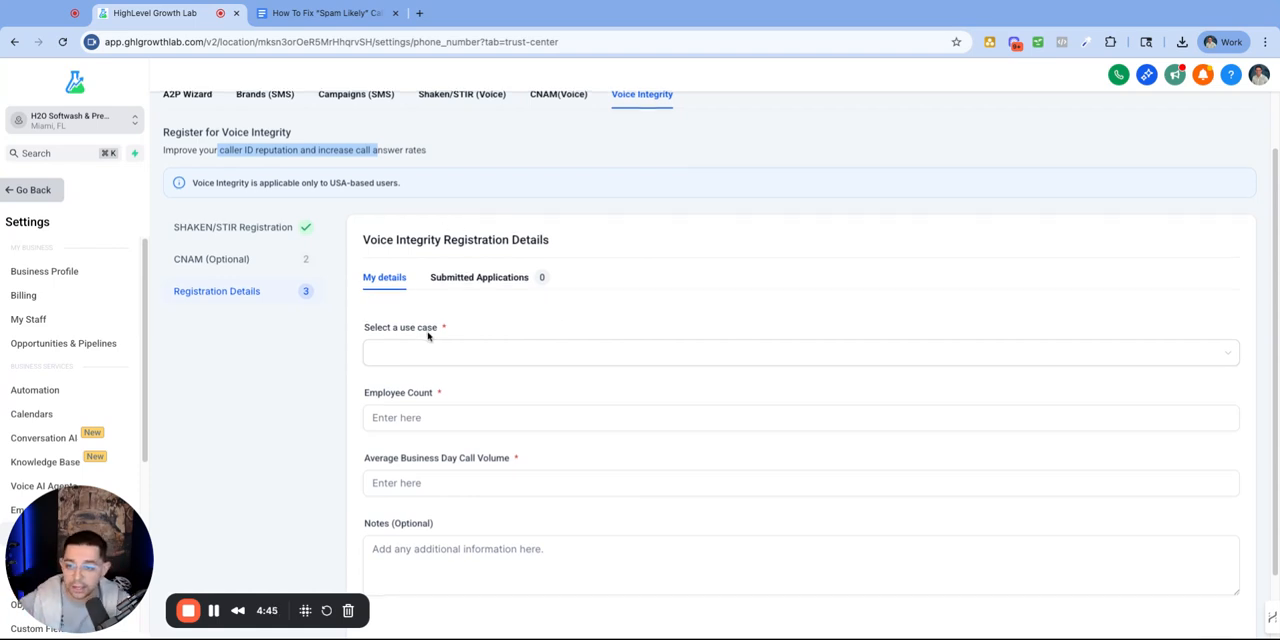
pyautogui.scroll(-2, 428, 336)
pyautogui.click(428, 270)
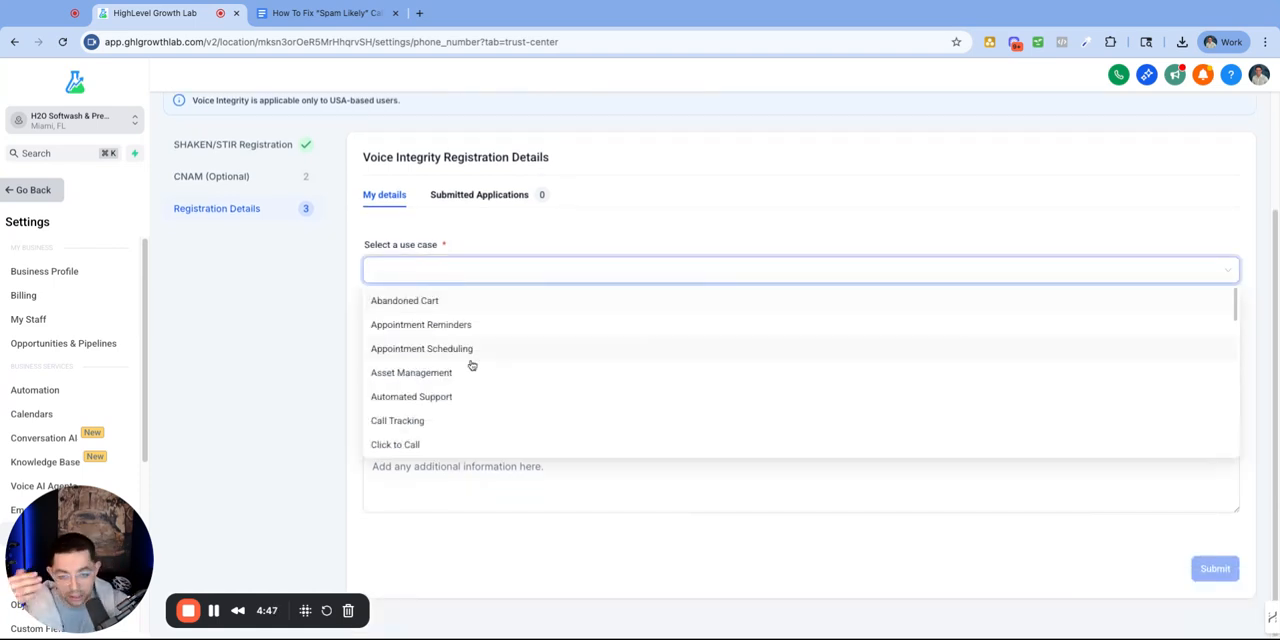
pyautogui.scroll(-10, 472, 366)
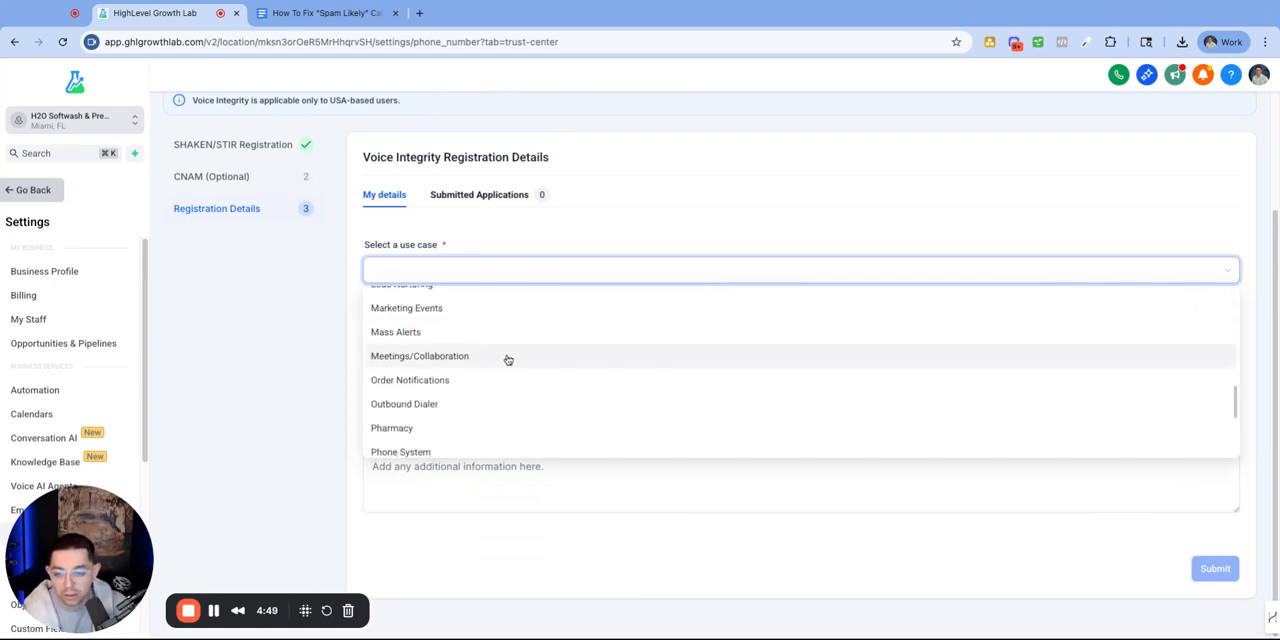
pyautogui.scroll(-5, 489, 380)
pyautogui.scroll(15, 490, 372)
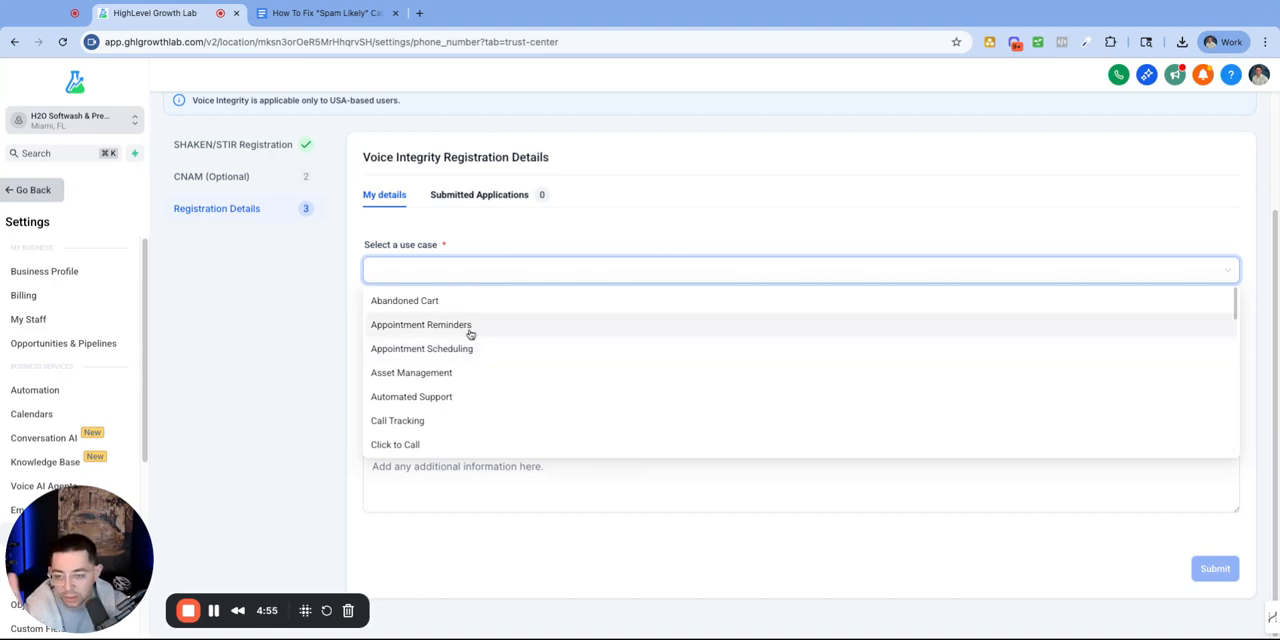
pyautogui.scroll(-5, 472, 333)
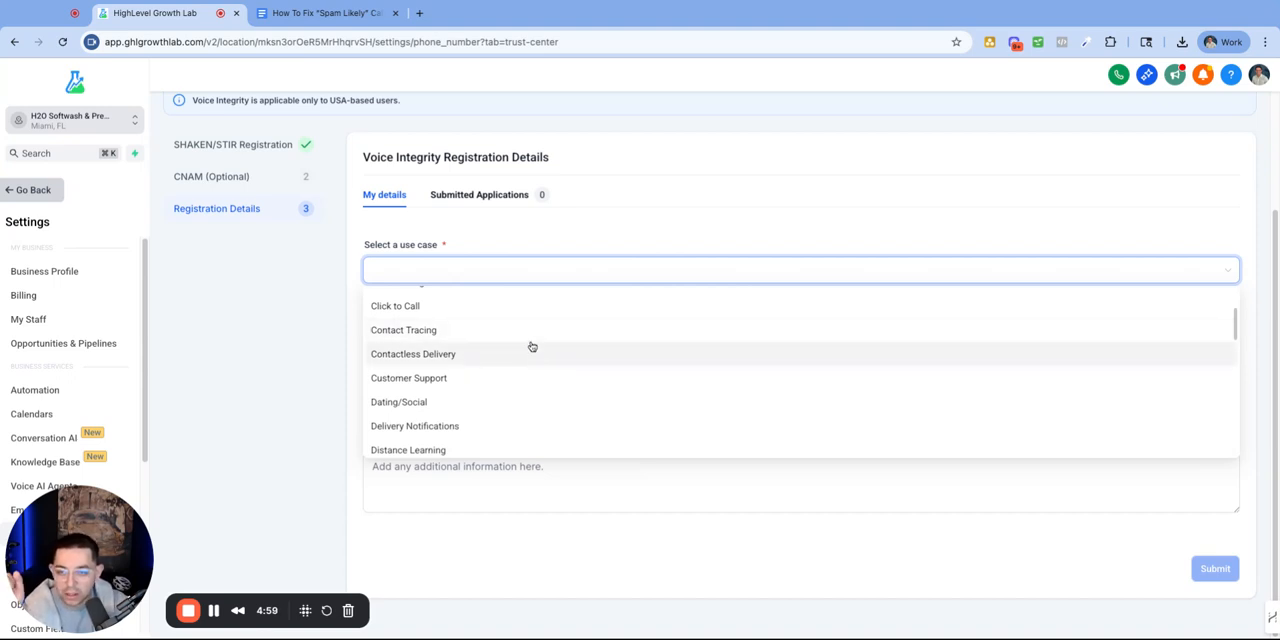
pyautogui.click(463, 380)
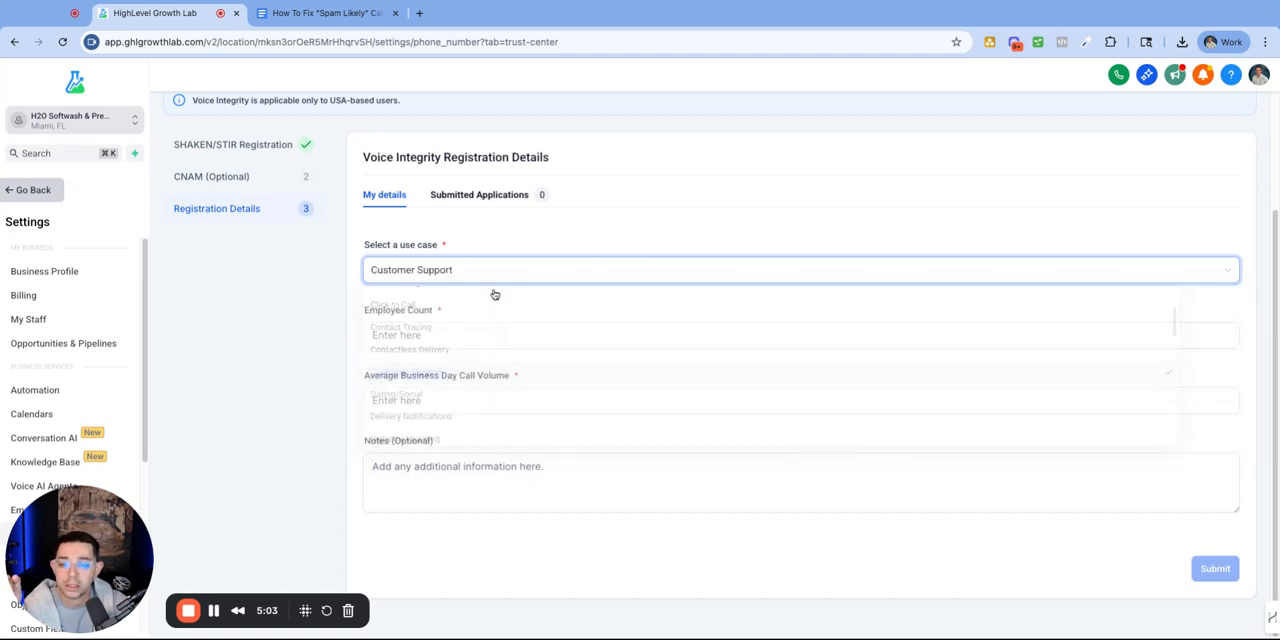
pyautogui.click(438, 276)
pyautogui.scroll(3, 455, 340)
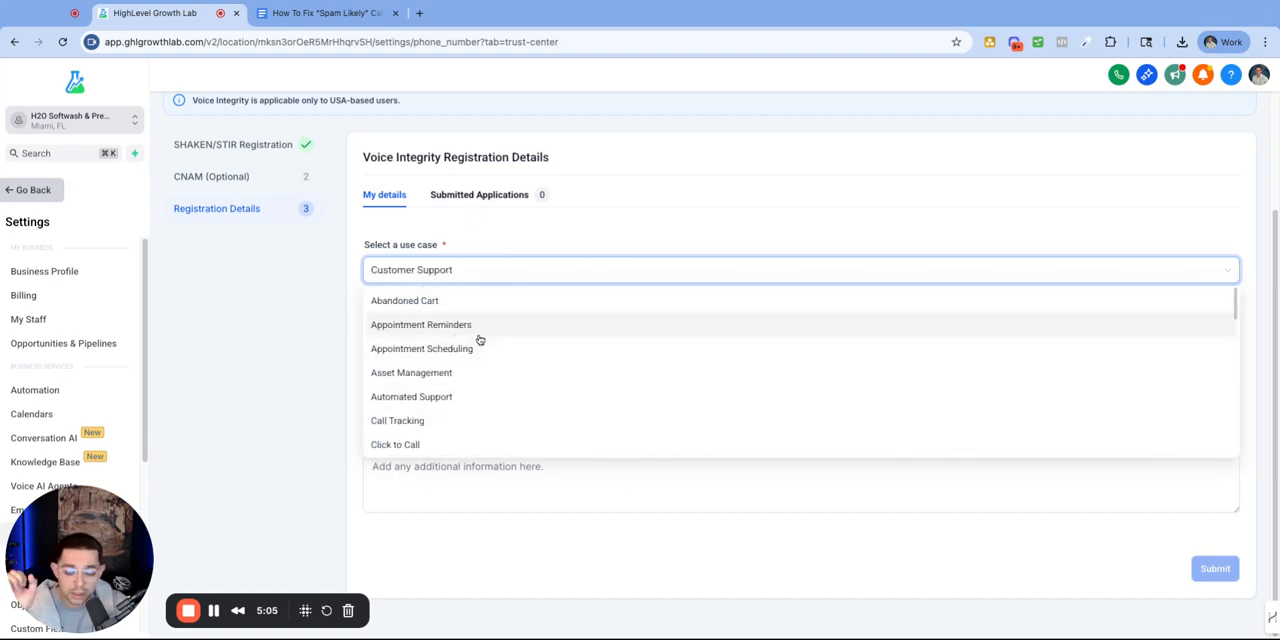
pyautogui.scroll(-3, 457, 331)
pyautogui.scroll(3, 456, 320)
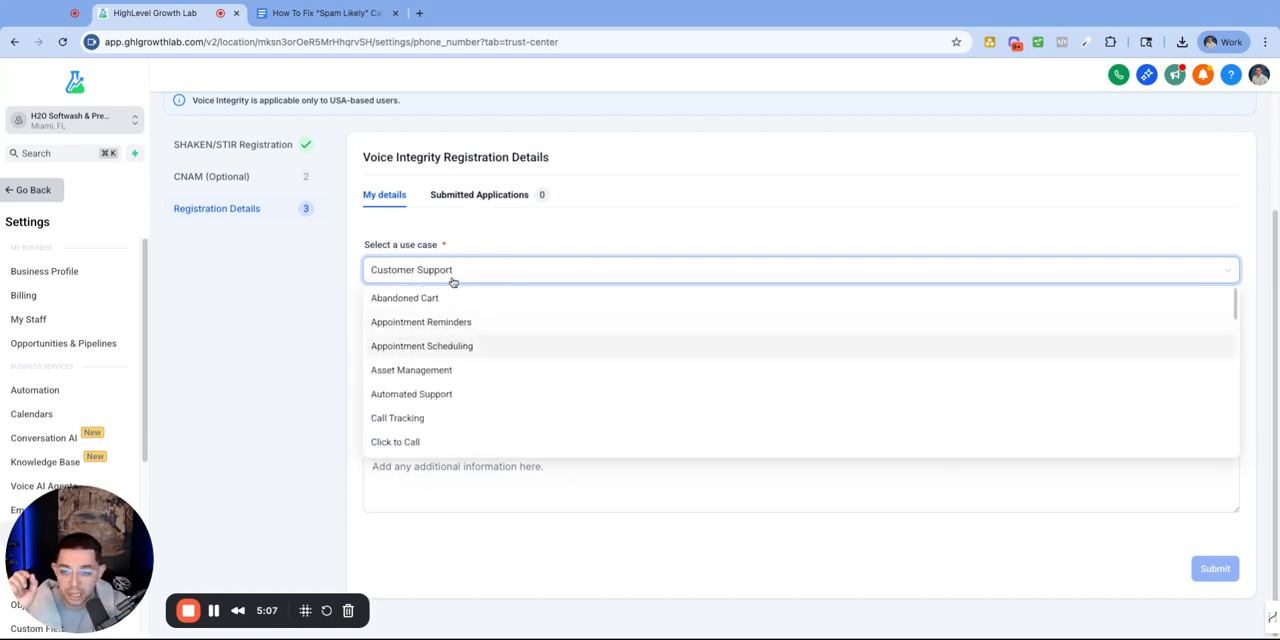
pyautogui.click(451, 278)
# Step: Set the employee count in the Voice Integrity registration to 3
pyautogui.click(404, 331)
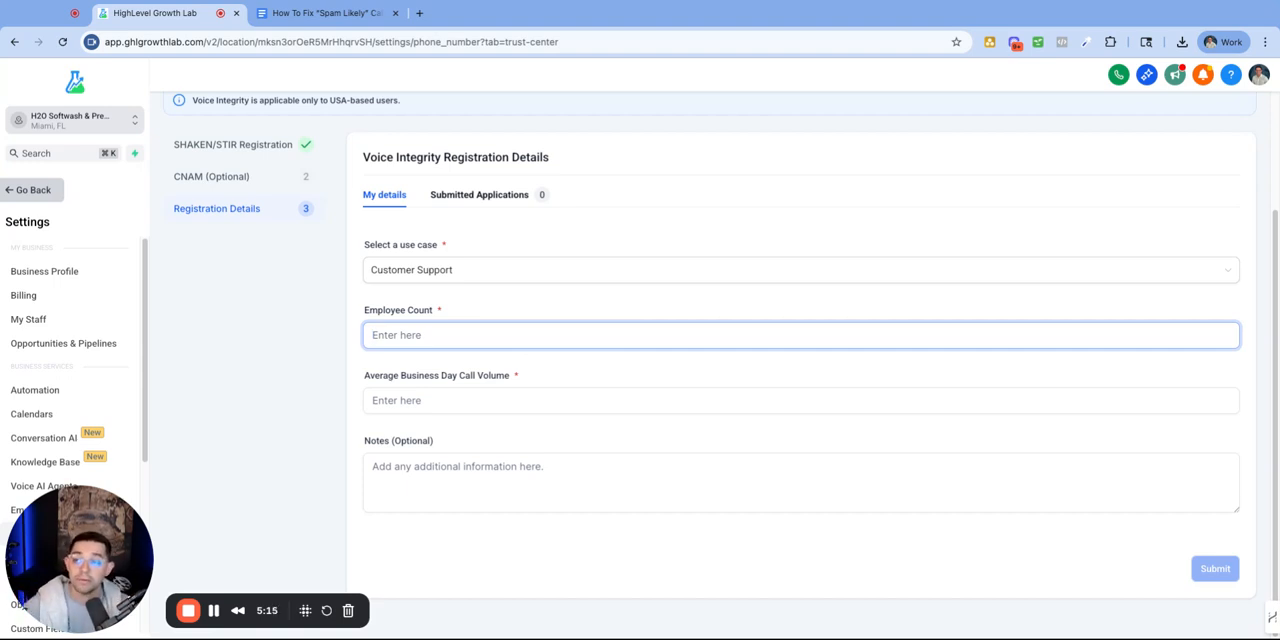
pyautogui.press('BackSpace')
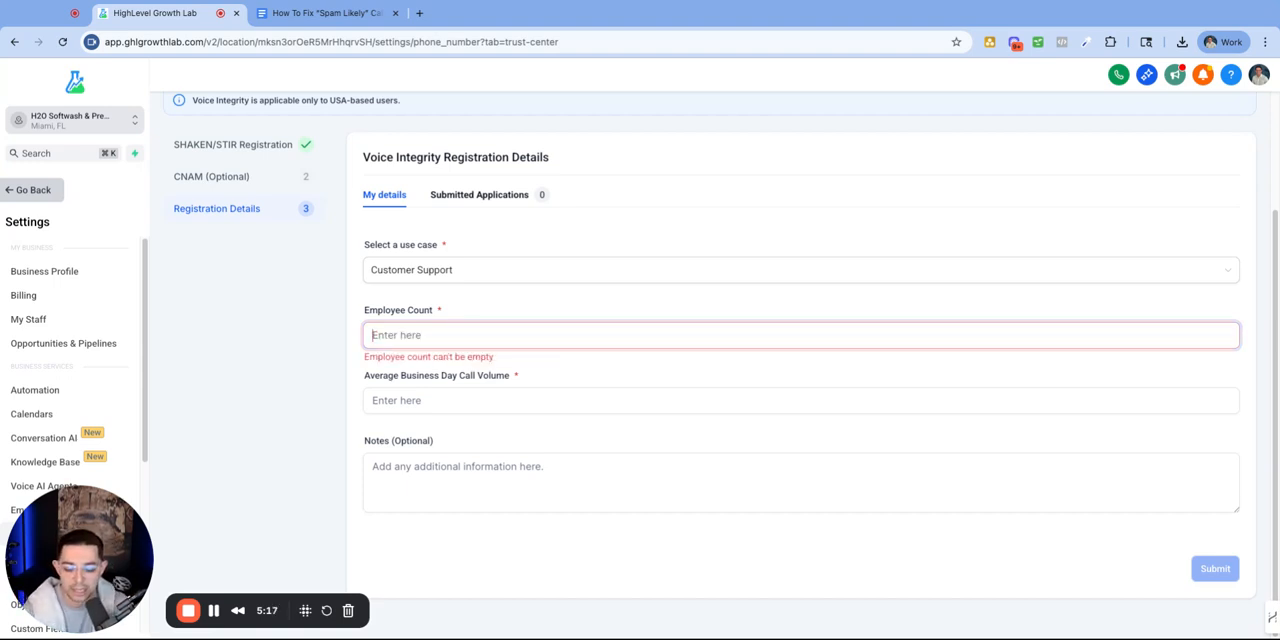
pyautogui.write('3')
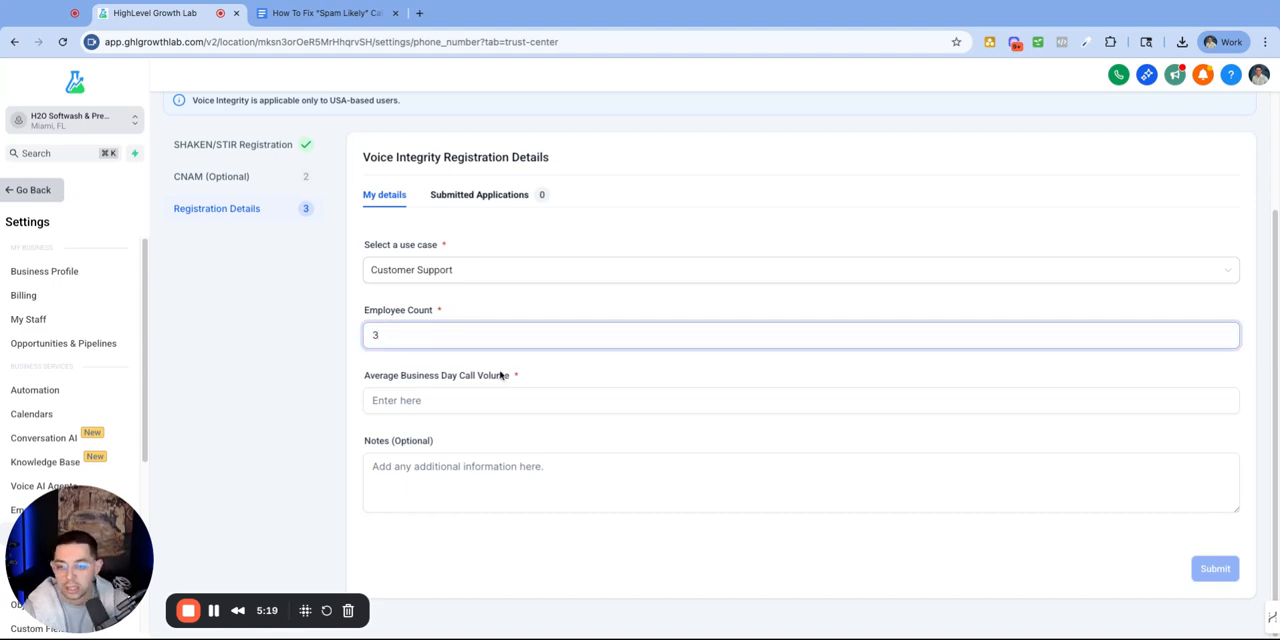
# Step: Change the employee count to 5 and set the average business day call volume to 250 in the Voice Integrity registration
pyautogui.press('BackSpace')
pyautogui.write('5')
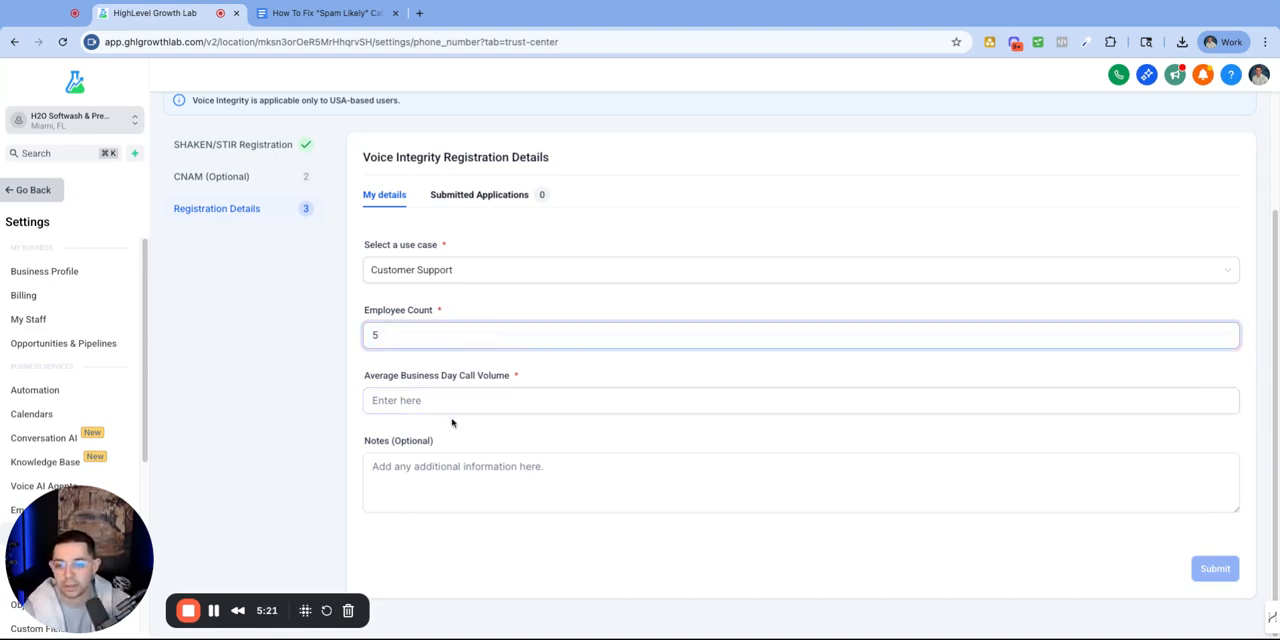
pyautogui.click(451, 401)
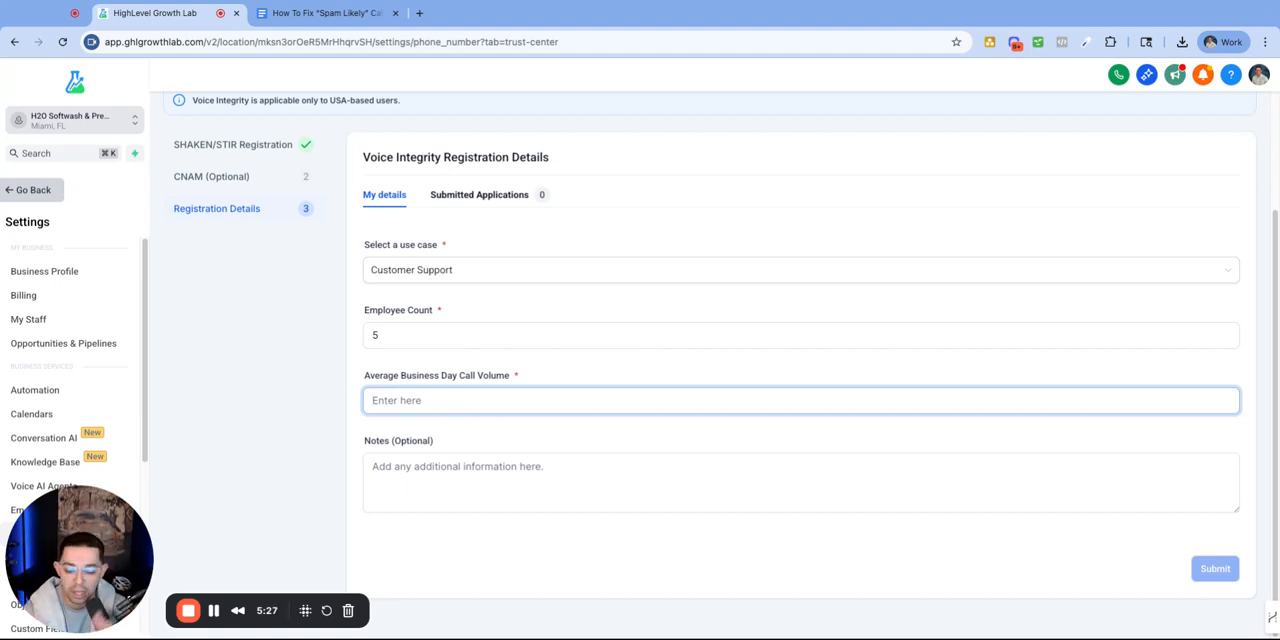
pyautogui.write('250')
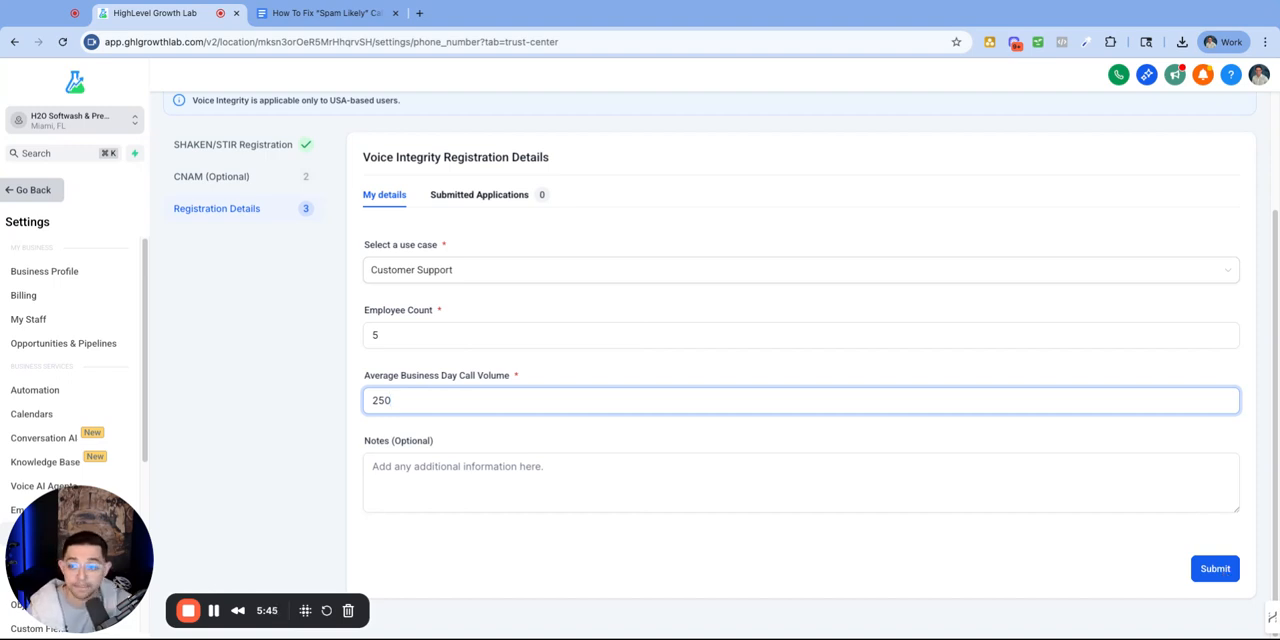
# Step: Submit the Voice Integrity registration through to completion and switch to the "How To Fix “Spam Likely” Caller ID" document in Google Docs
pyautogui.click(1215, 569)
pyautogui.click(214, 611)
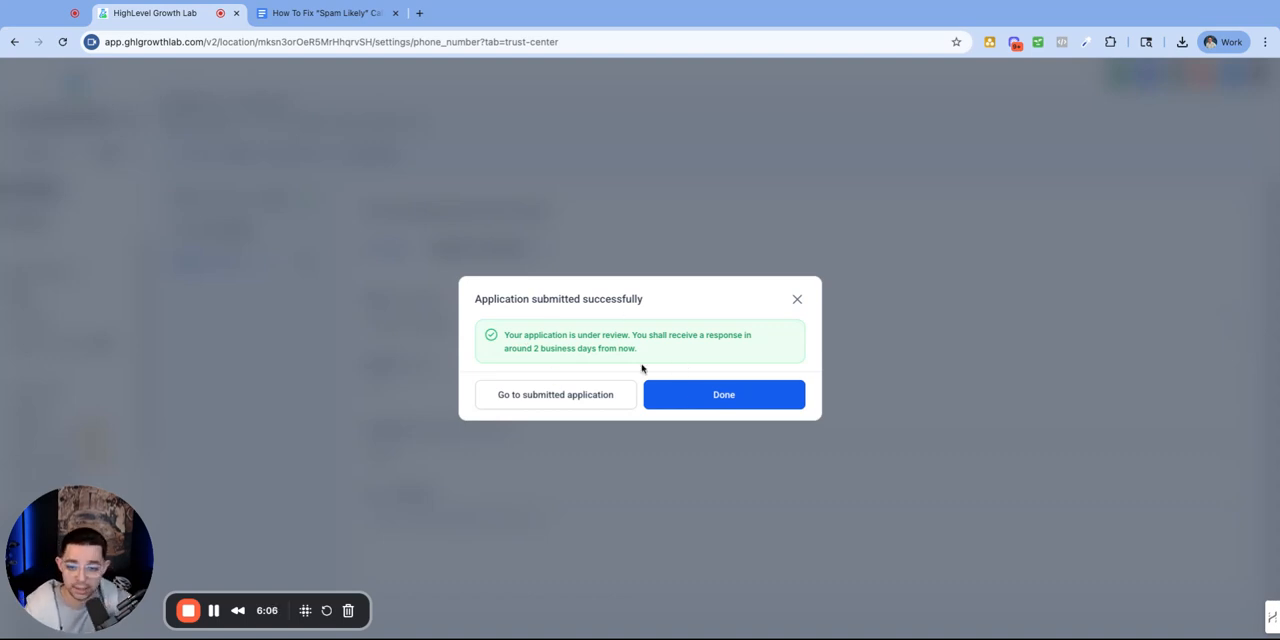
pyautogui.click(723, 394)
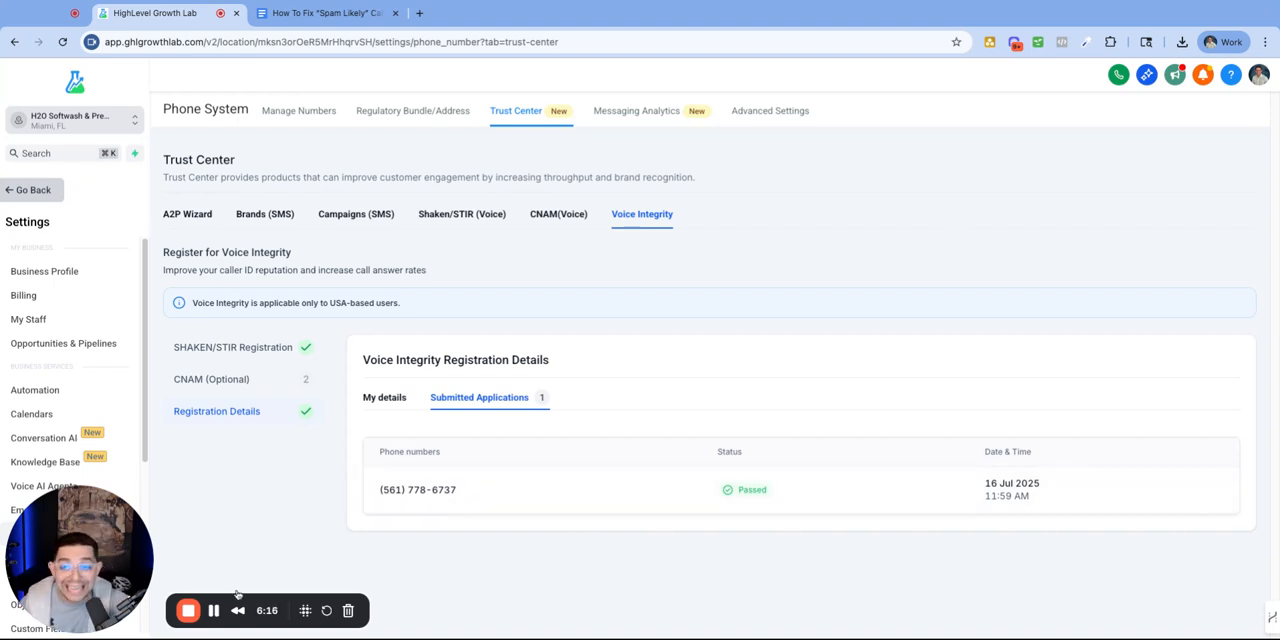
pyautogui.hotkey('ctrl', 'Tab')
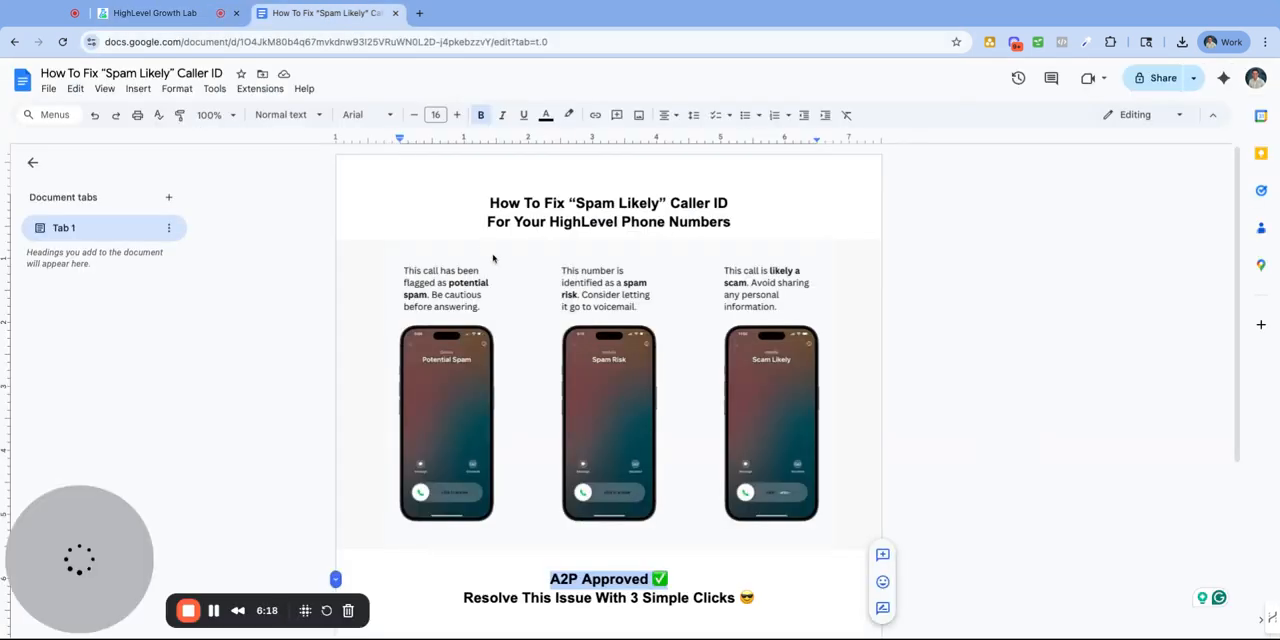